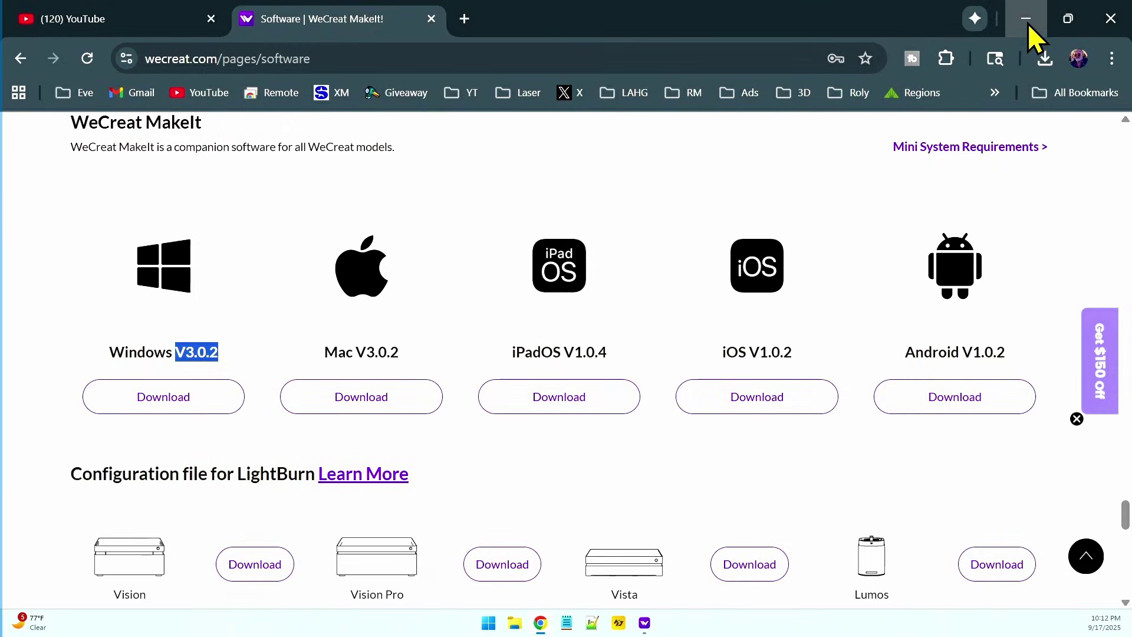
# Step: Switch to WeCreat MakeIt, enable the processing settings and set the scan mode to Bidirectional Scanning
pyautogui.click(1027, 23)
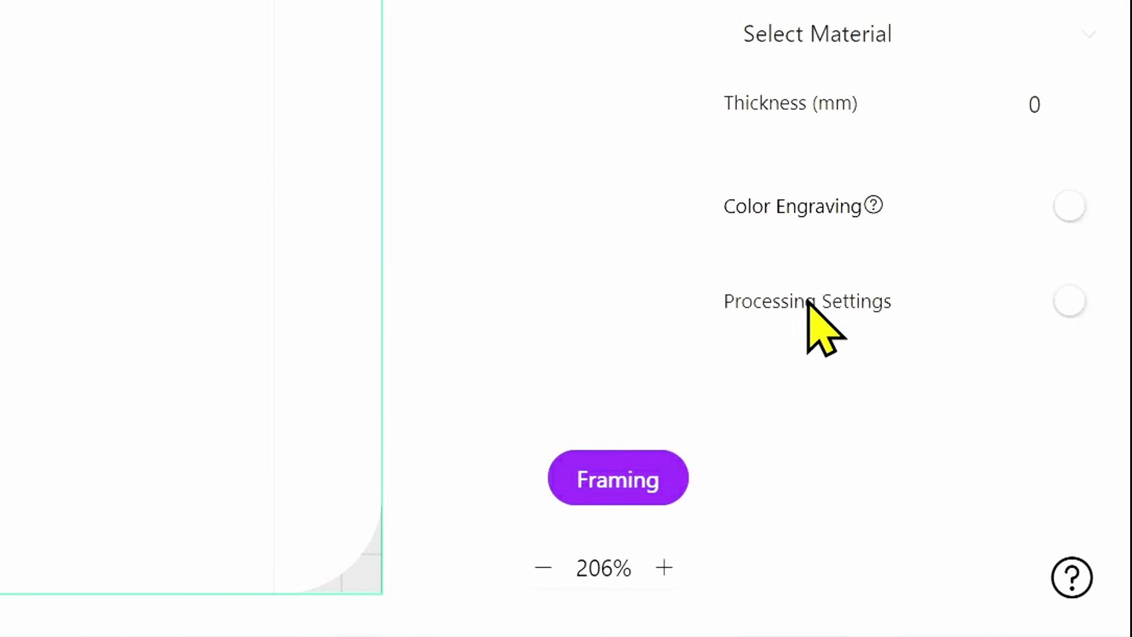
pyautogui.click(1085, 302)
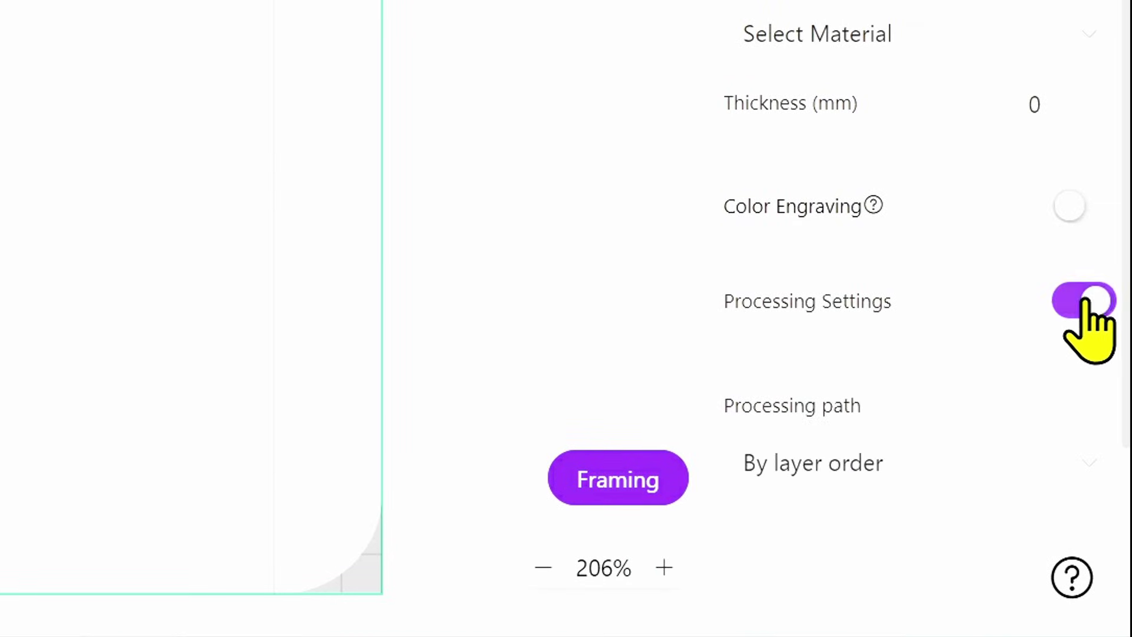
pyautogui.scroll(-2, 861, 295)
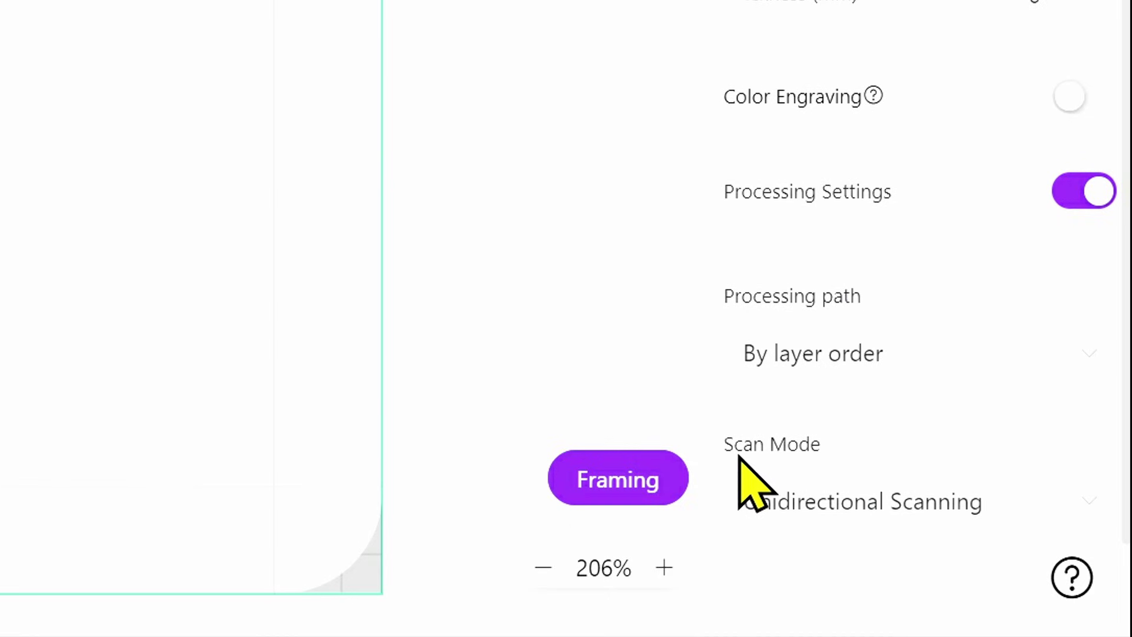
pyautogui.click(860, 503)
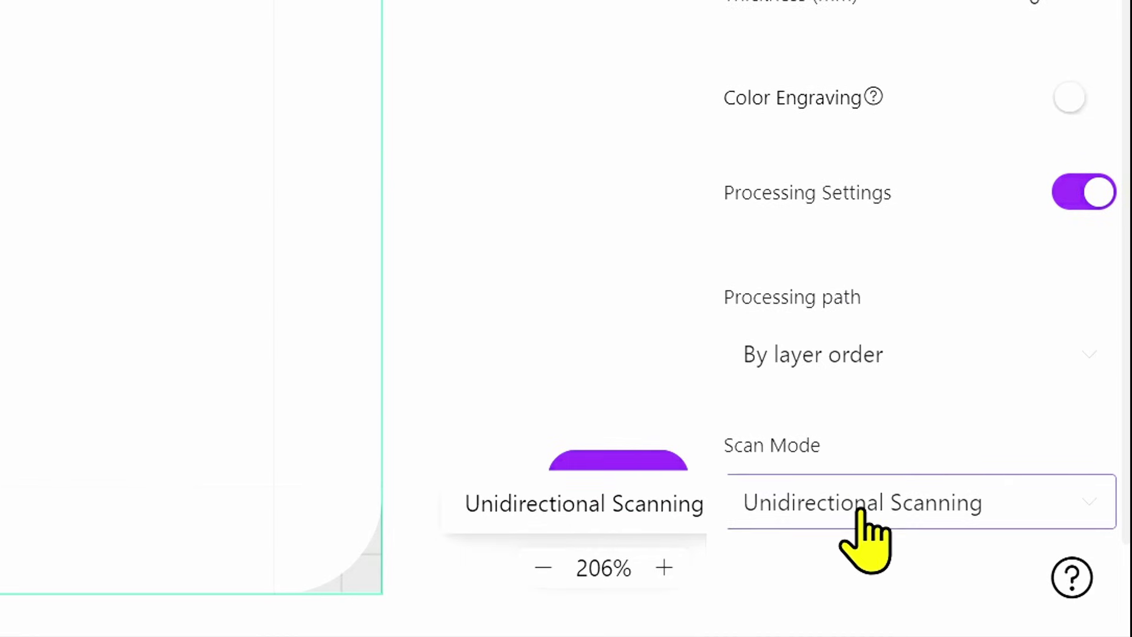
pyautogui.click(815, 531)
pyautogui.click(862, 518)
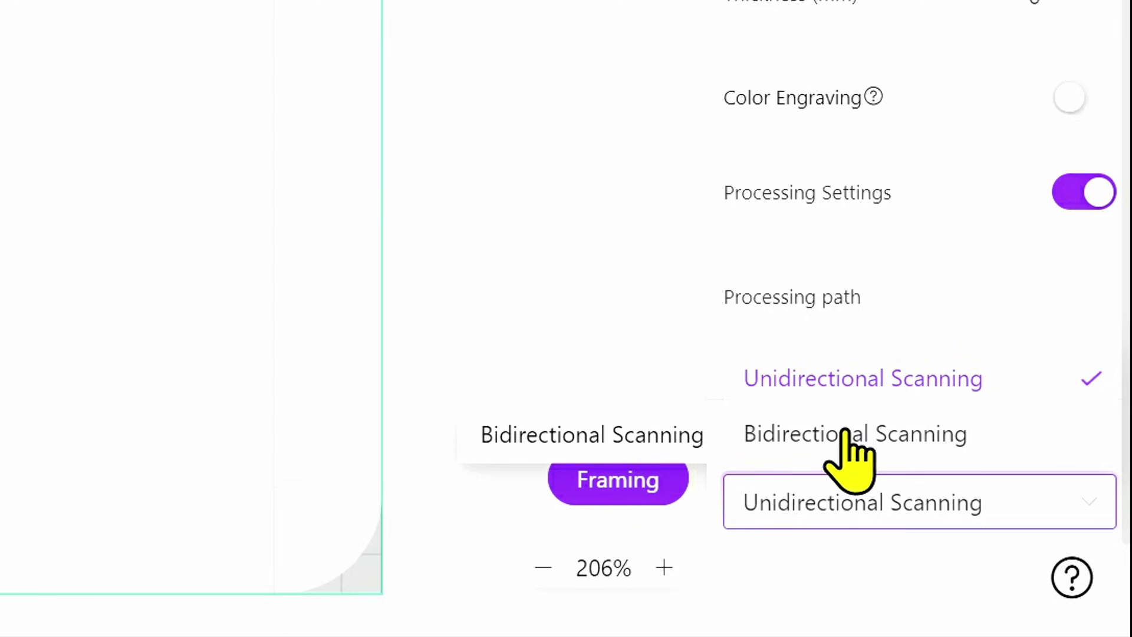
pyautogui.click(847, 435)
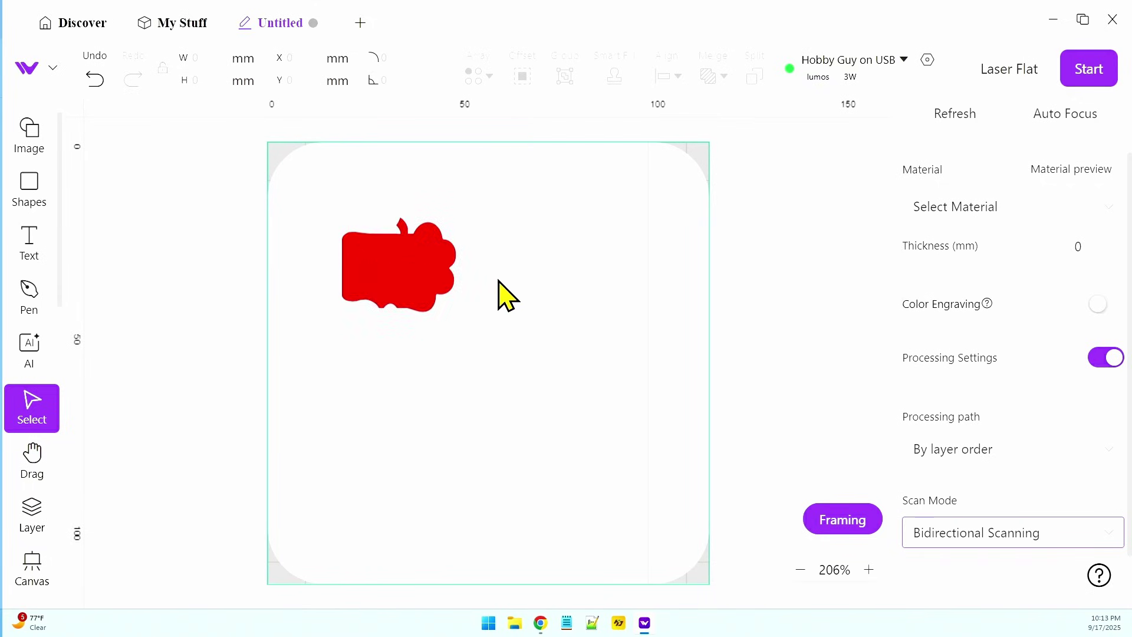
# Step: Add the recent project with the round black logo on a grid background to a new canvas
pyautogui.click(179, 25)
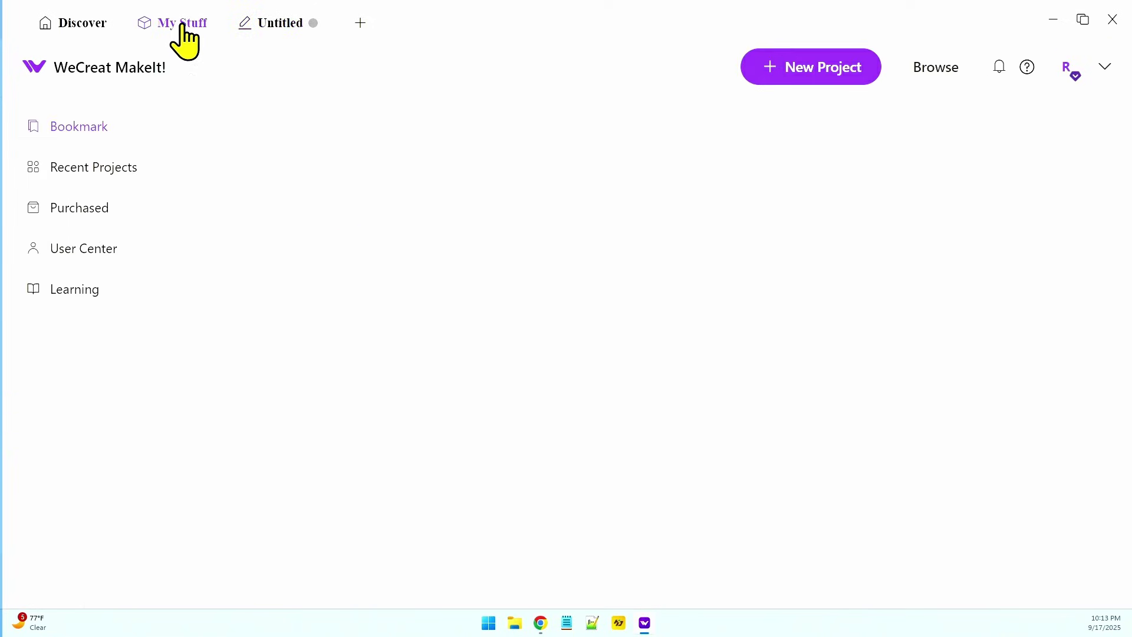
pyautogui.click(121, 171)
pyautogui.scroll(-8, 553, 348)
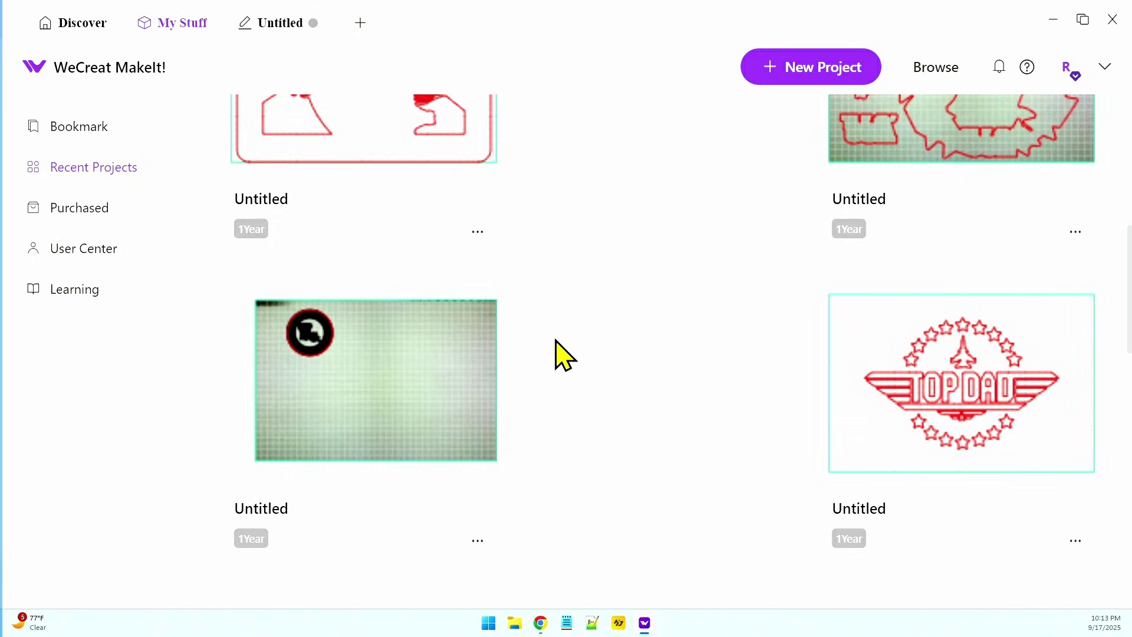
pyautogui.moveTo(358, 371)
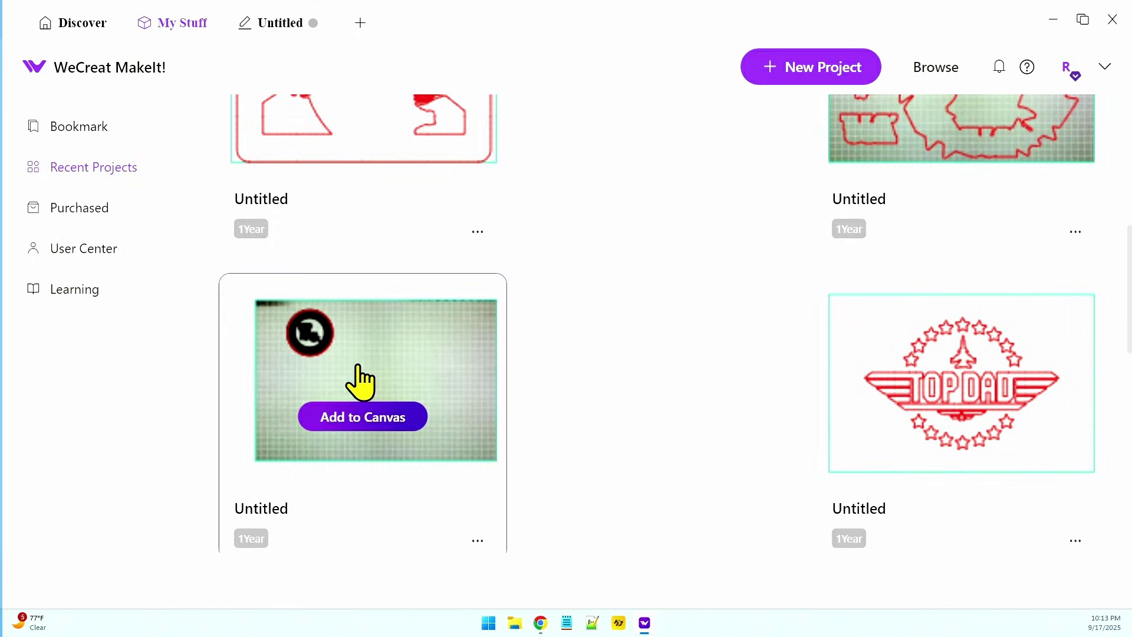
pyautogui.click(365, 418)
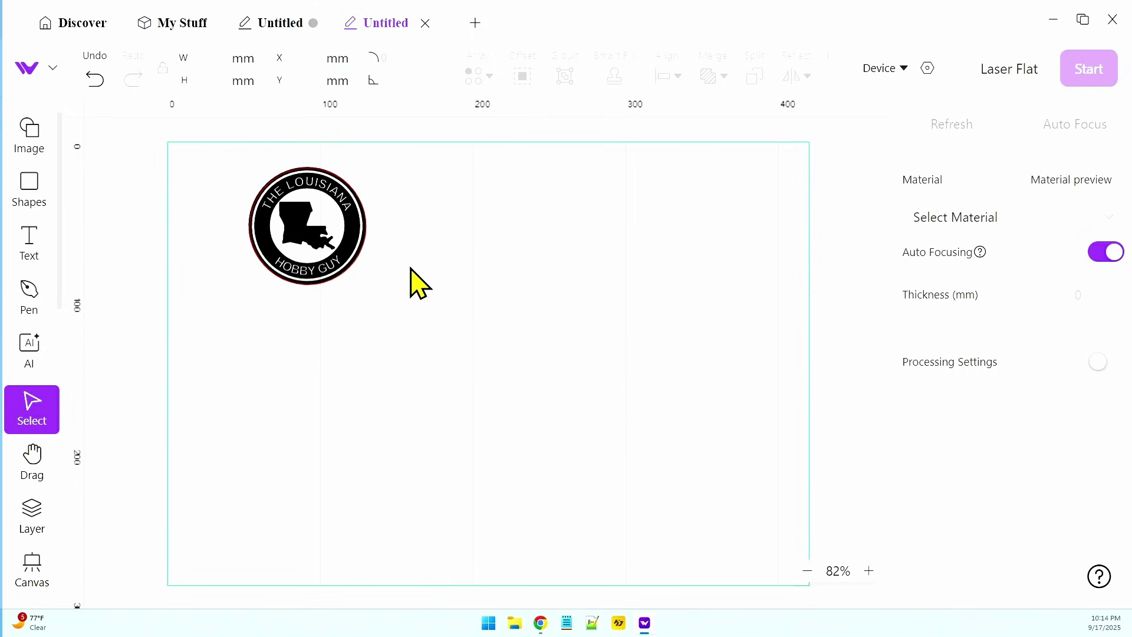
# Step: Move the logo to about X 82.8, Y 43.5 mm, then ungroup it and delete its red outer cut circle
pyautogui.scroll(3, 412, 268)
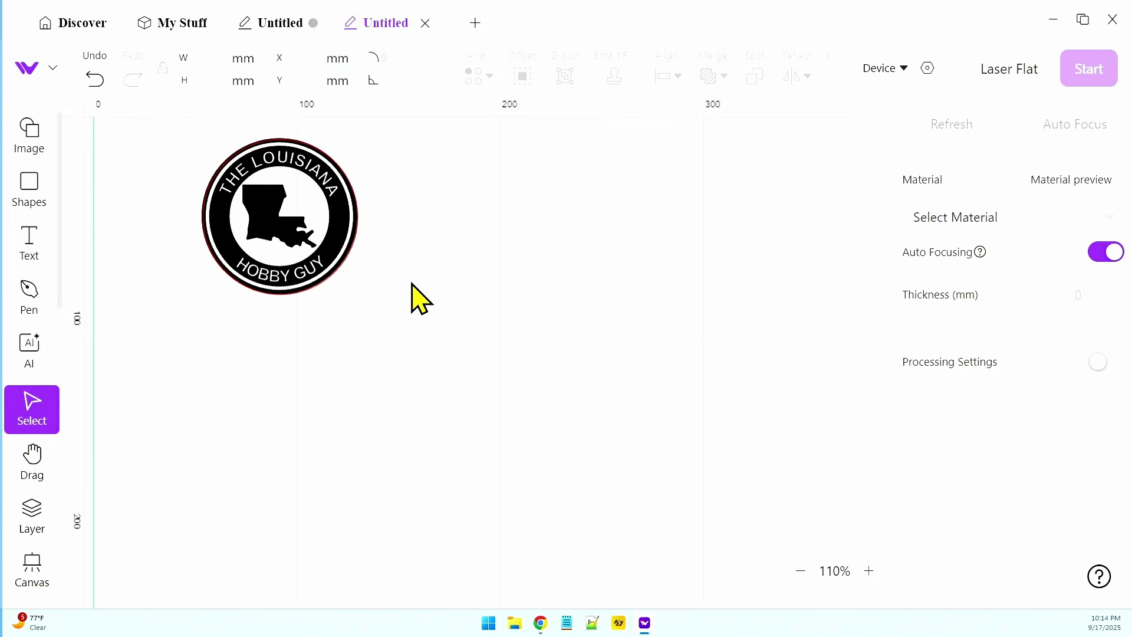
pyautogui.click(351, 173)
pyautogui.moveTo(337, 204); pyautogui.dragTo(409, 259)
pyautogui.rightClick(400, 253)
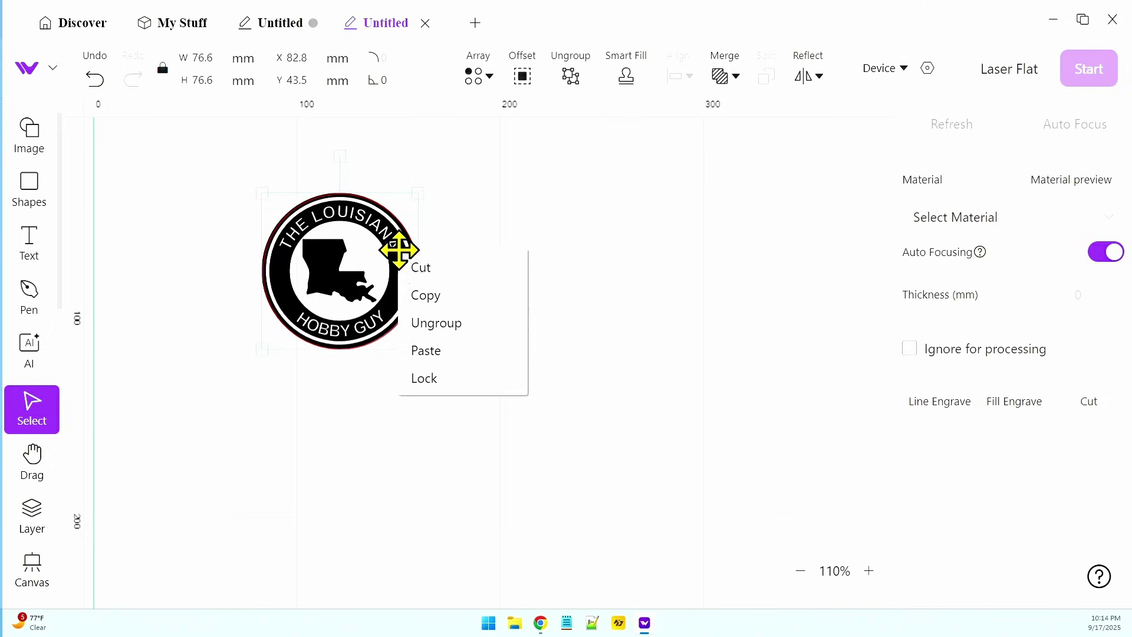
pyautogui.click(477, 323)
pyautogui.click(522, 328)
pyautogui.moveTo(391, 207); pyautogui.dragTo(587, 239)
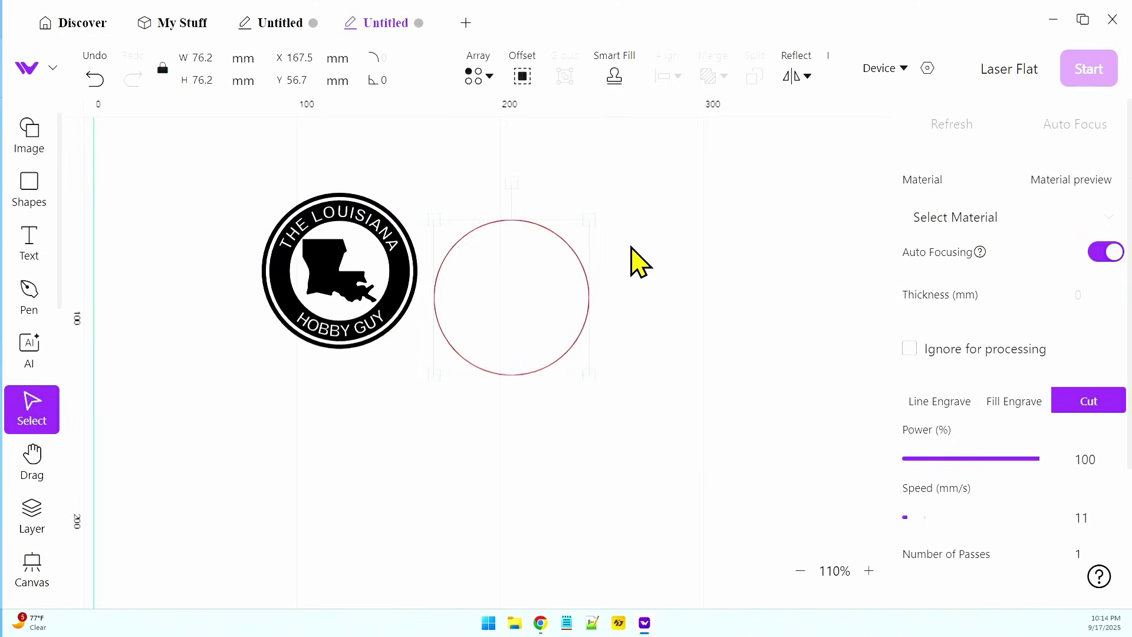
pyautogui.press('Delete')
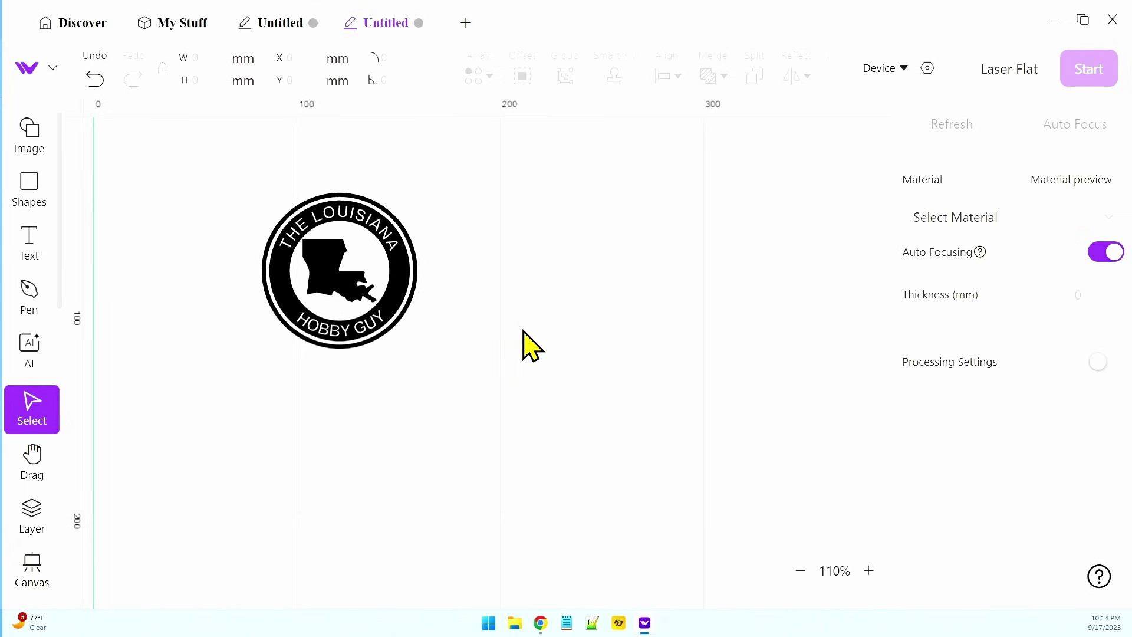
# Step: Assign the custom 6 mm Cork Fill Engrave material to the round logo
pyautogui.click(390, 286)
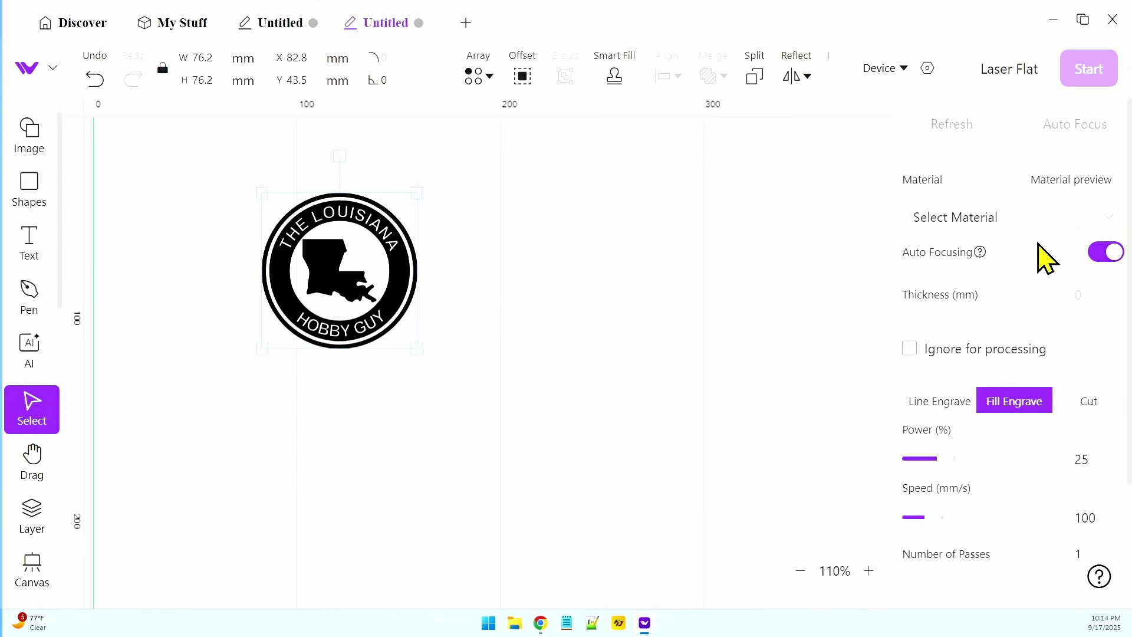
pyautogui.click(984, 219)
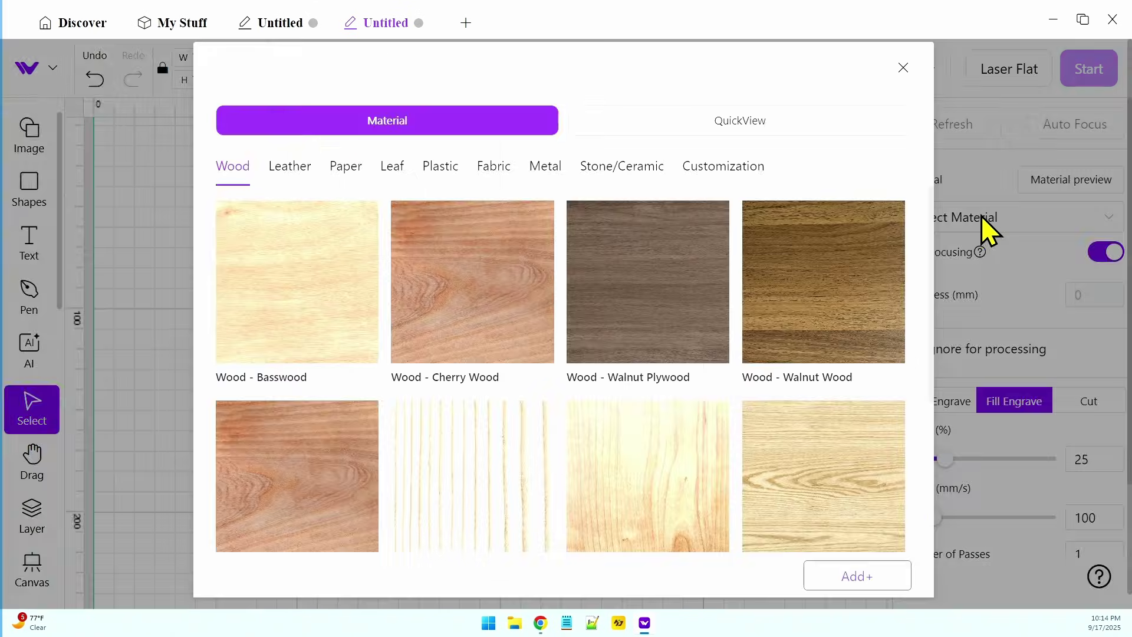
pyautogui.click(723, 167)
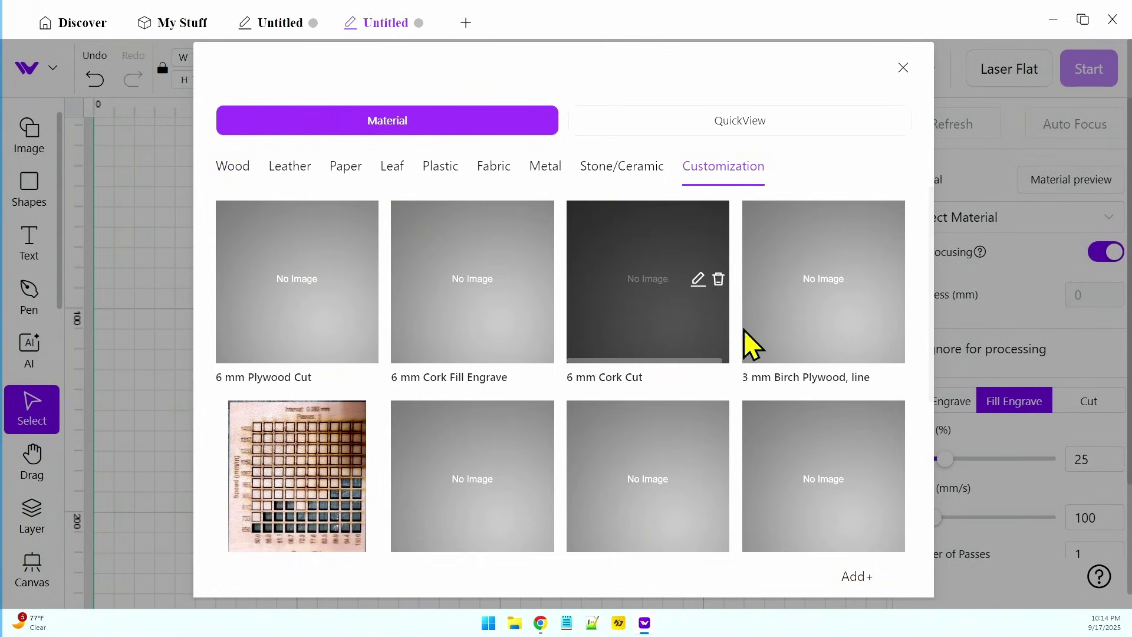
pyautogui.click(447, 284)
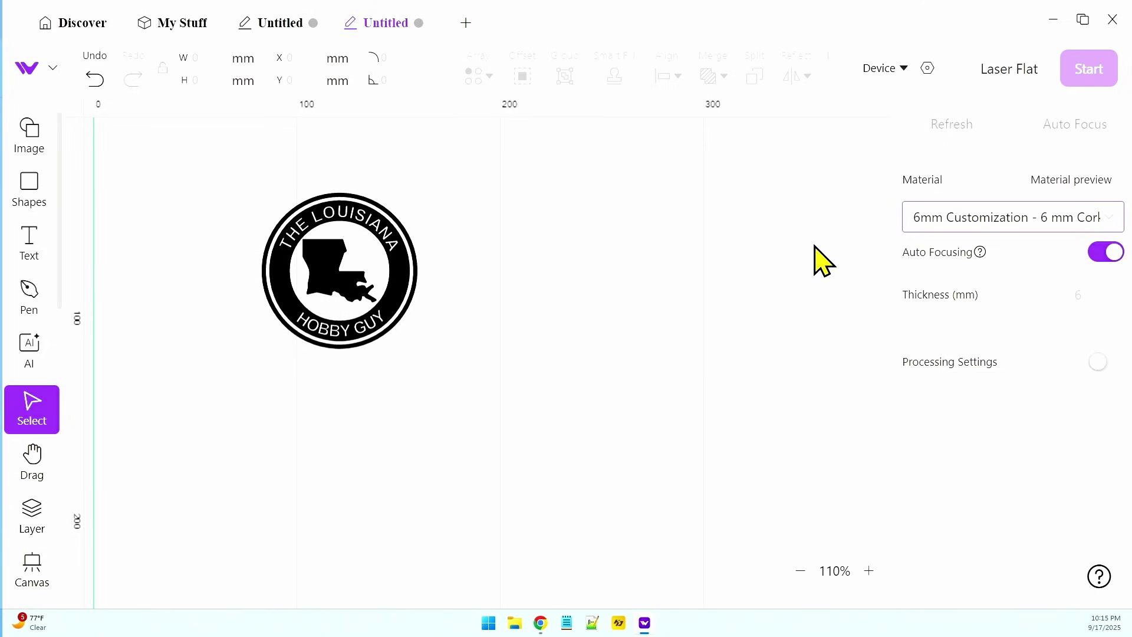
# Step: Connect the available Lumos 3W device over USB and move the logo inside its work area, to about X 22.7, Y 15.9 mm
pyautogui.click(904, 74)
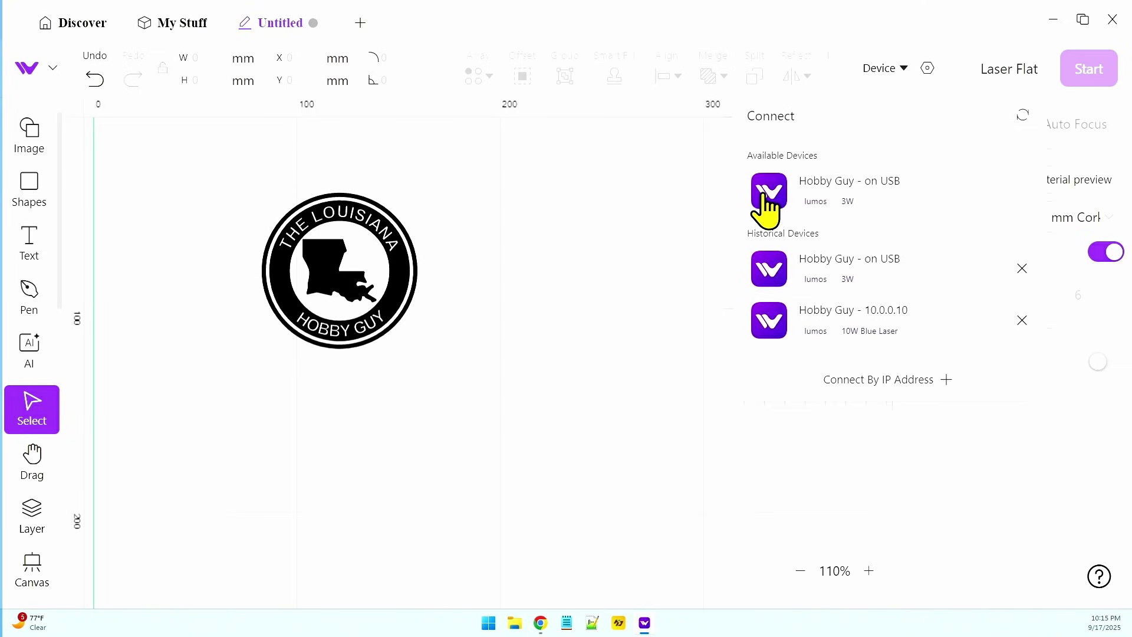
pyautogui.click(765, 196)
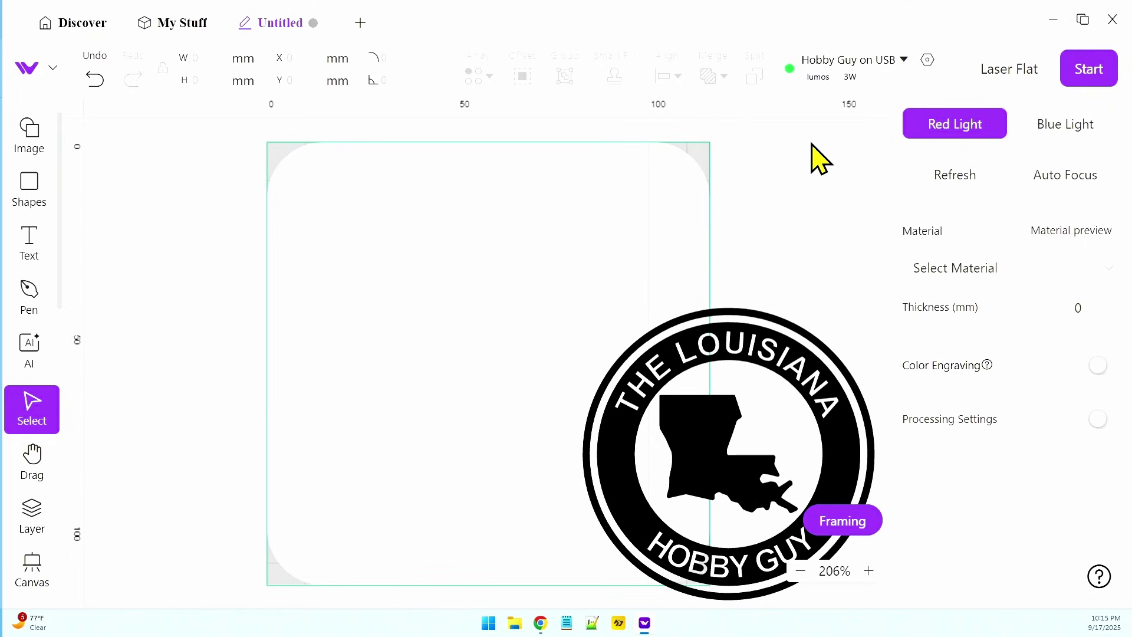
pyautogui.moveTo(769, 347); pyautogui.dragTo(540, 242)
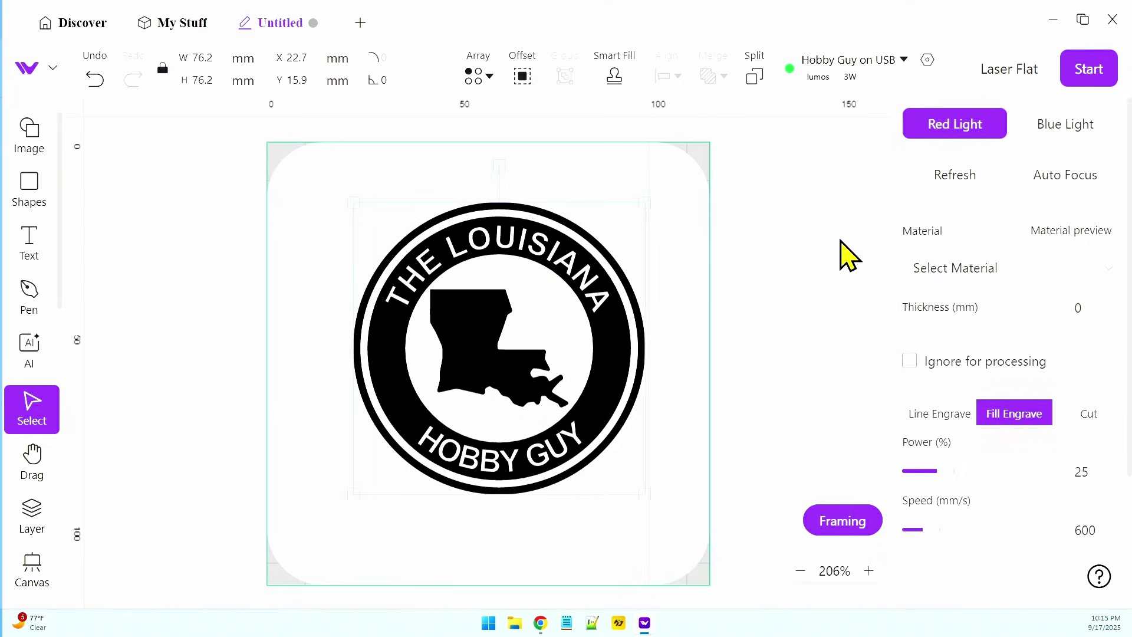
# Step: Refresh the camera view, suppressing the focus notice permanently, and center the logo on the cork coaster at about X 17.6, Y 16.9 mm
pyautogui.click(947, 176)
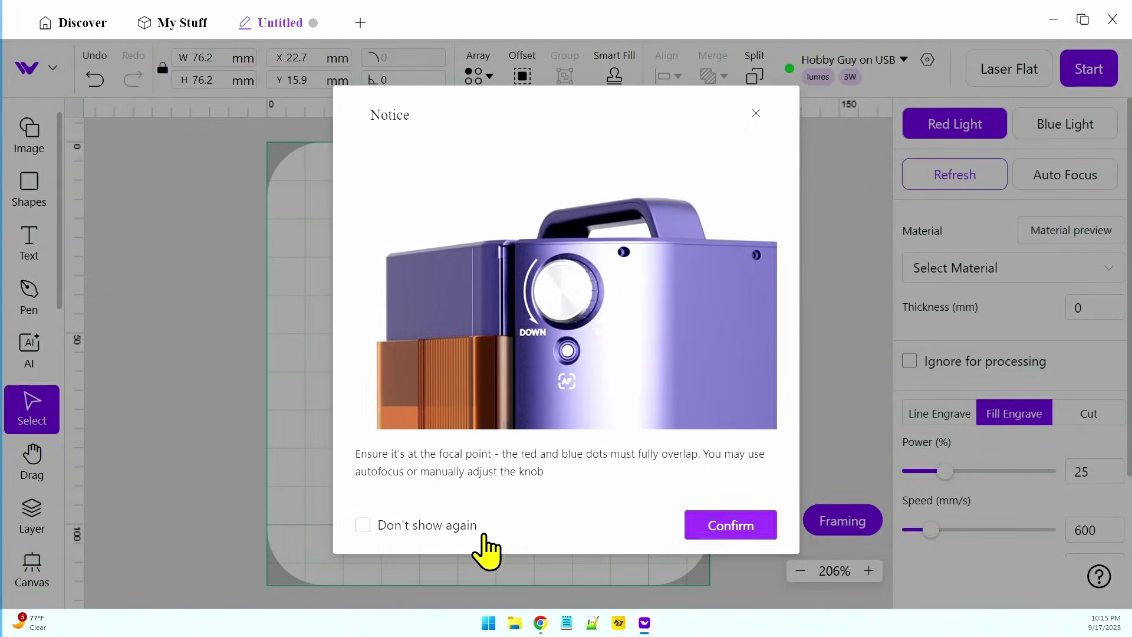
pyautogui.click(413, 527)
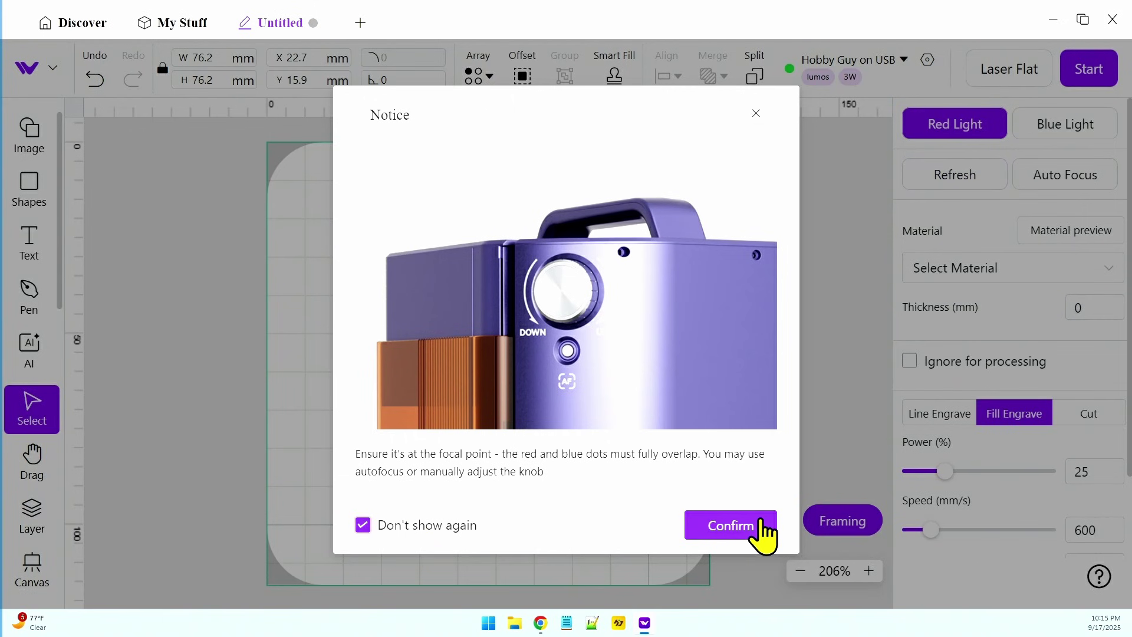
pyautogui.click(761, 533)
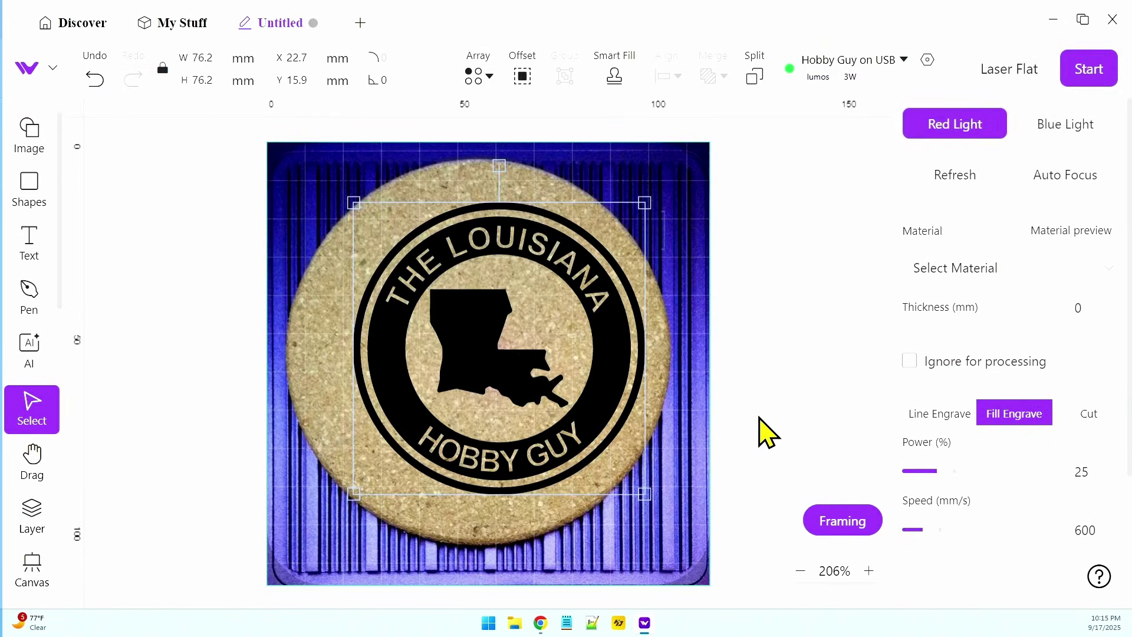
pyautogui.moveTo(614, 340); pyautogui.dragTo(595, 340)
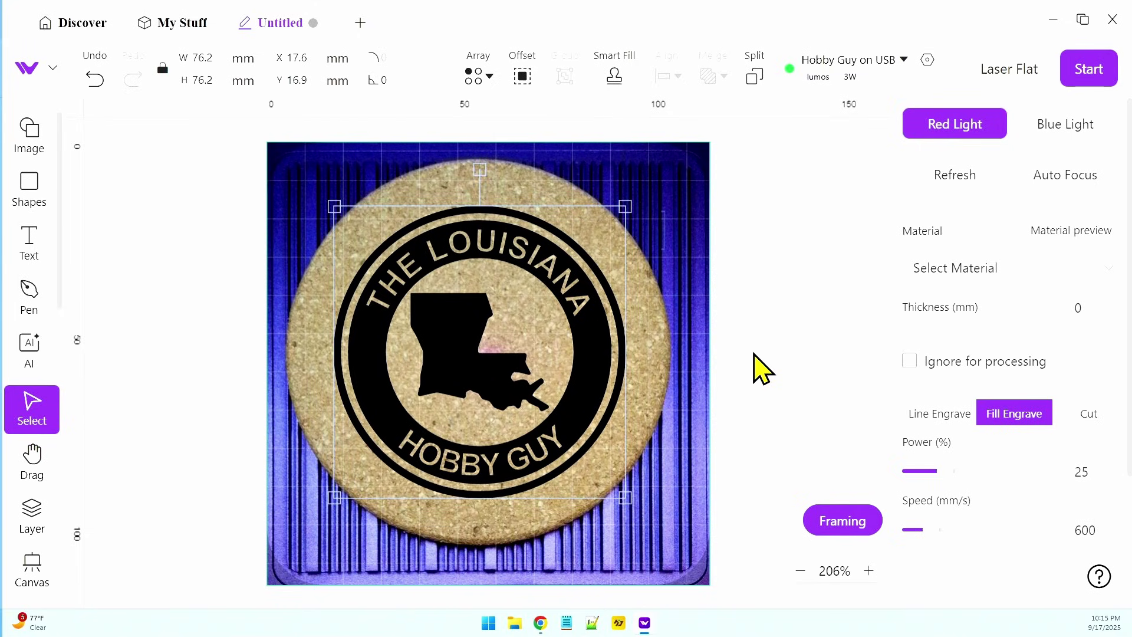
pyautogui.click(789, 335)
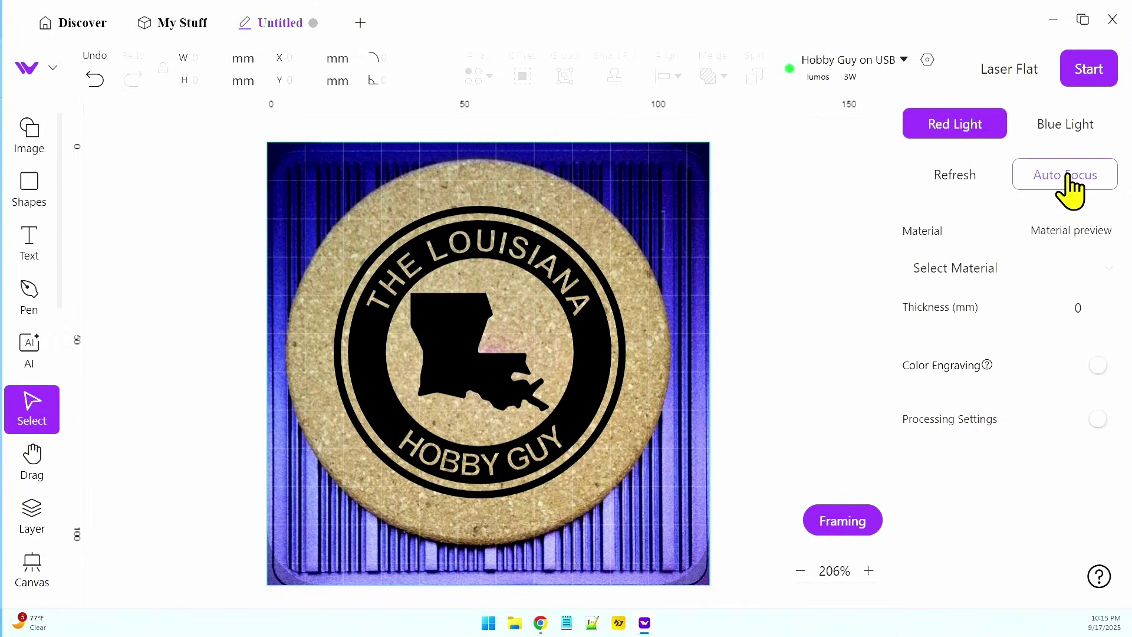
# Step: Auto-focus the laser on the coaster and set the scan mode in the processing settings to Bidirectional Scanning
pyautogui.click(1078, 184)
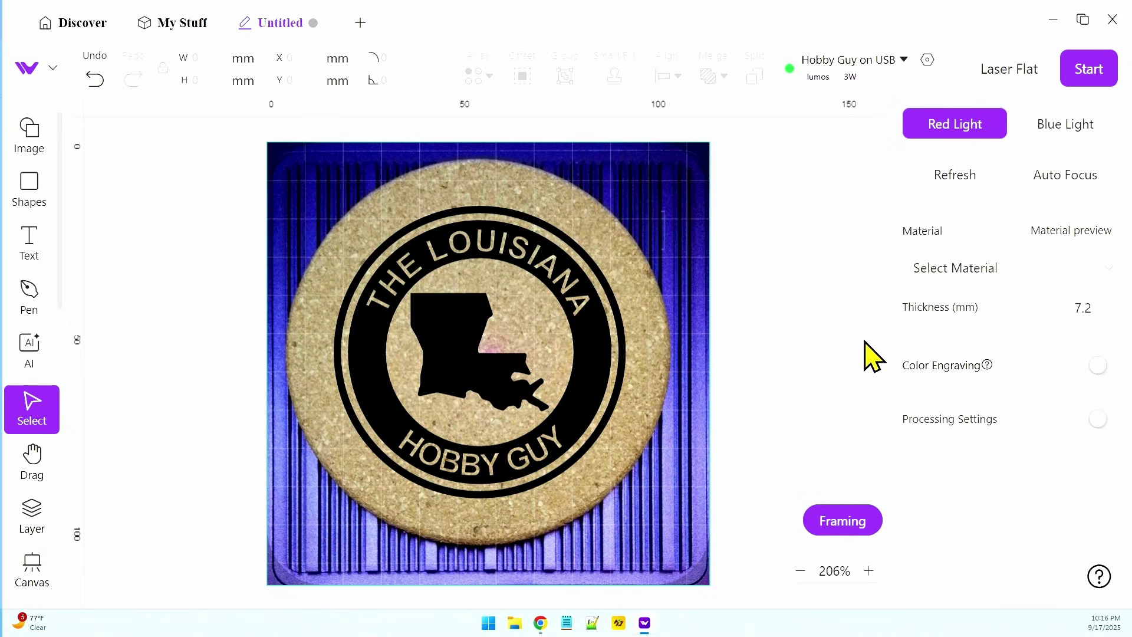
pyautogui.click(1104, 420)
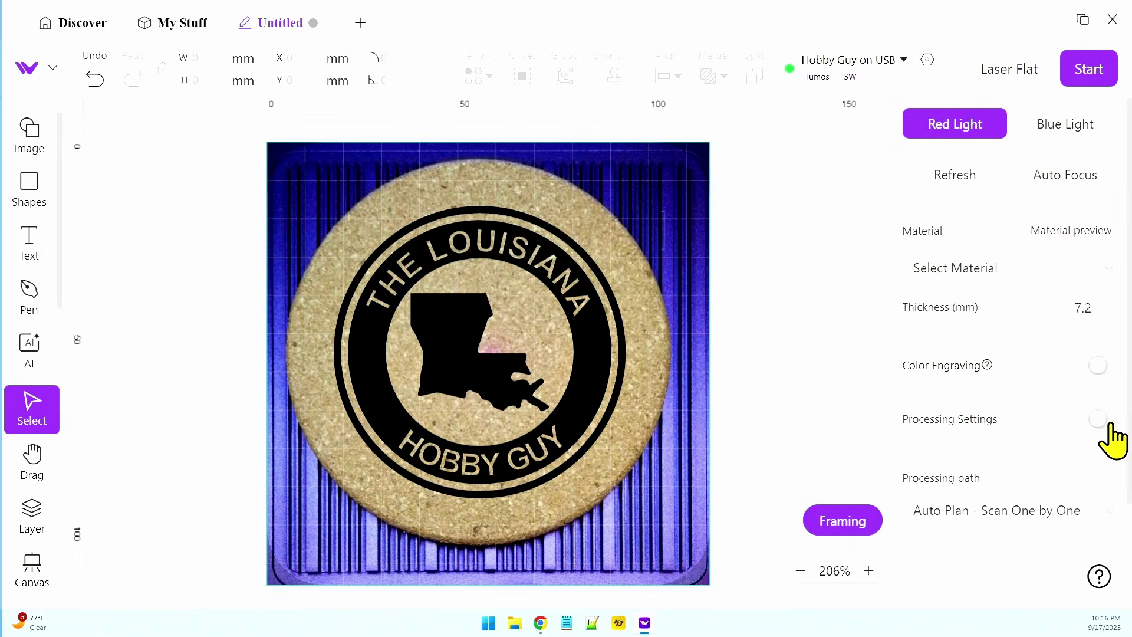
pyautogui.scroll(-1, 1062, 412)
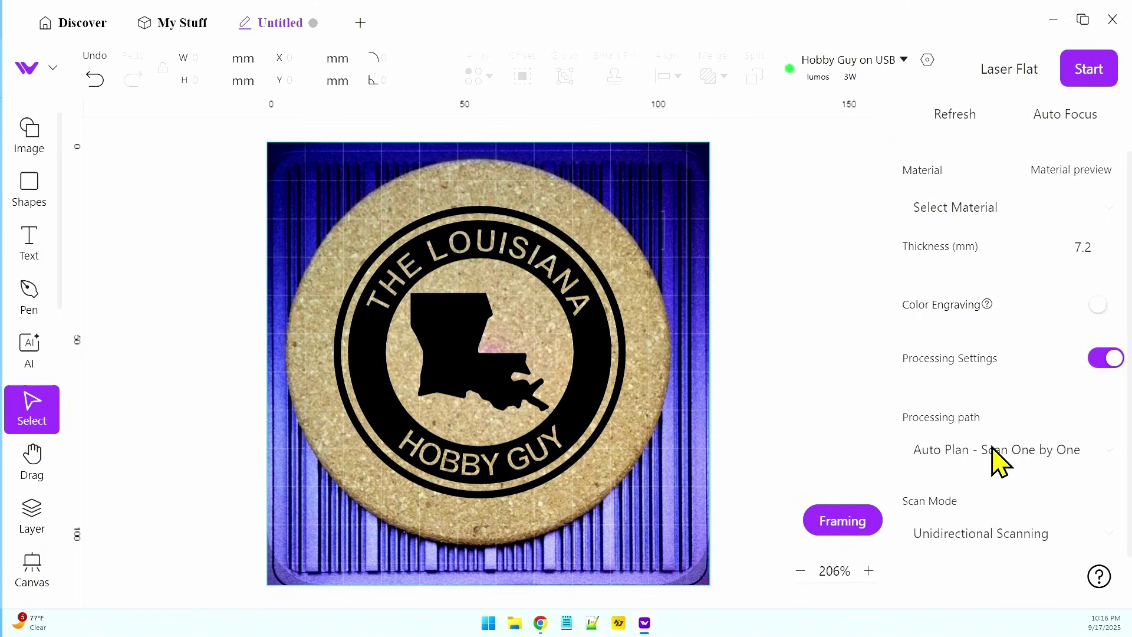
pyautogui.click(992, 534)
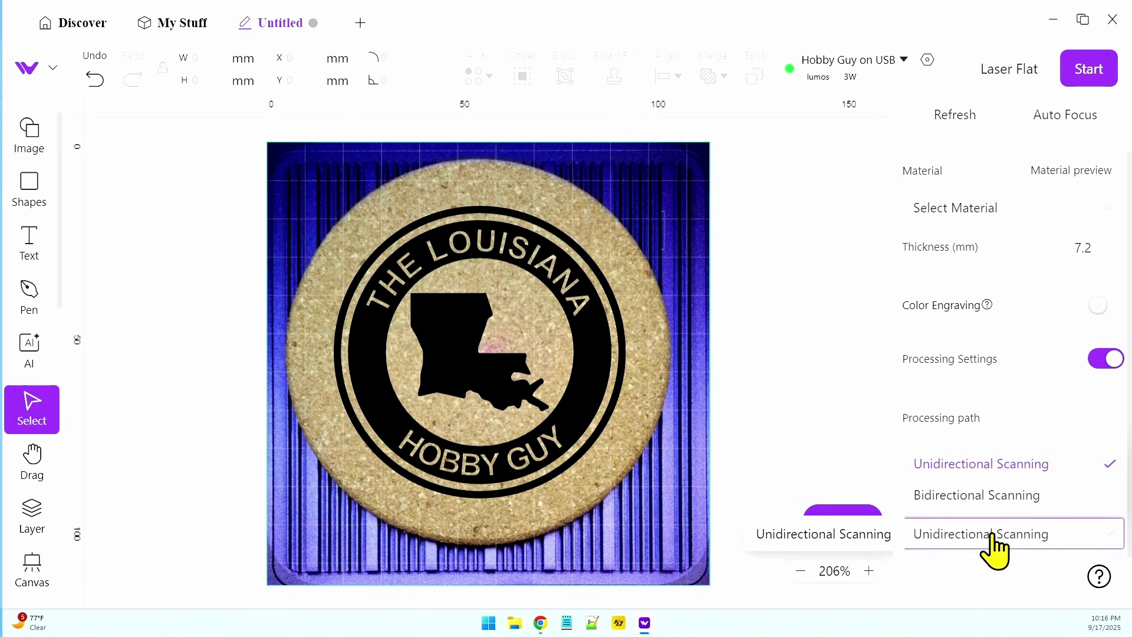
pyautogui.click(996, 497)
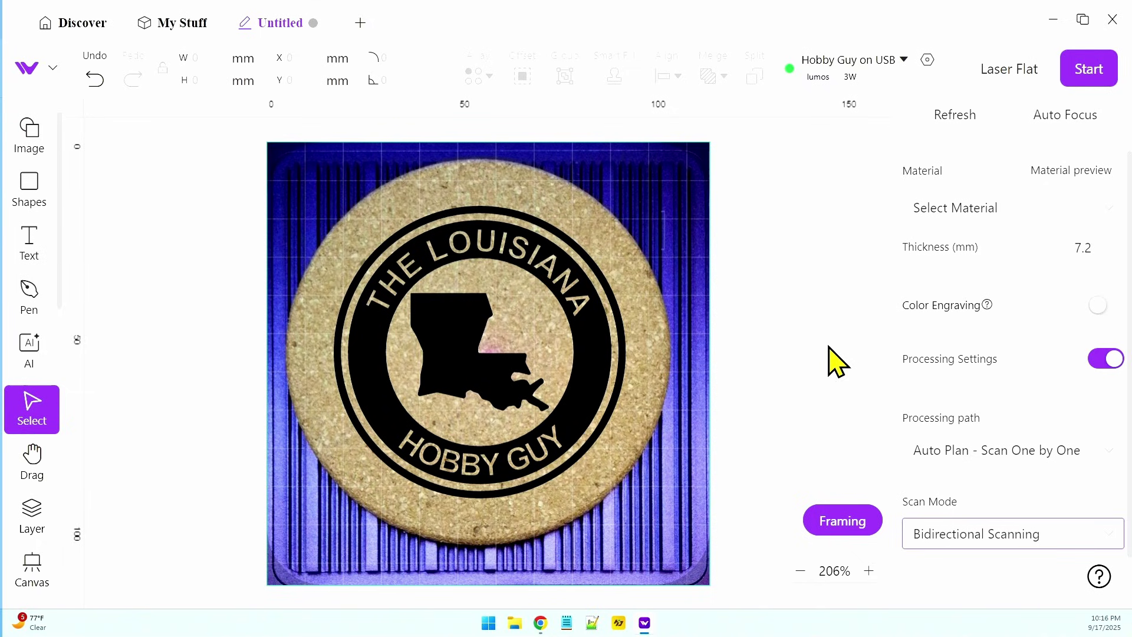
# Step: Change the laser source to Blue Light and send the logo engraving job to the machine
pyautogui.scroll(1, 967, 339)
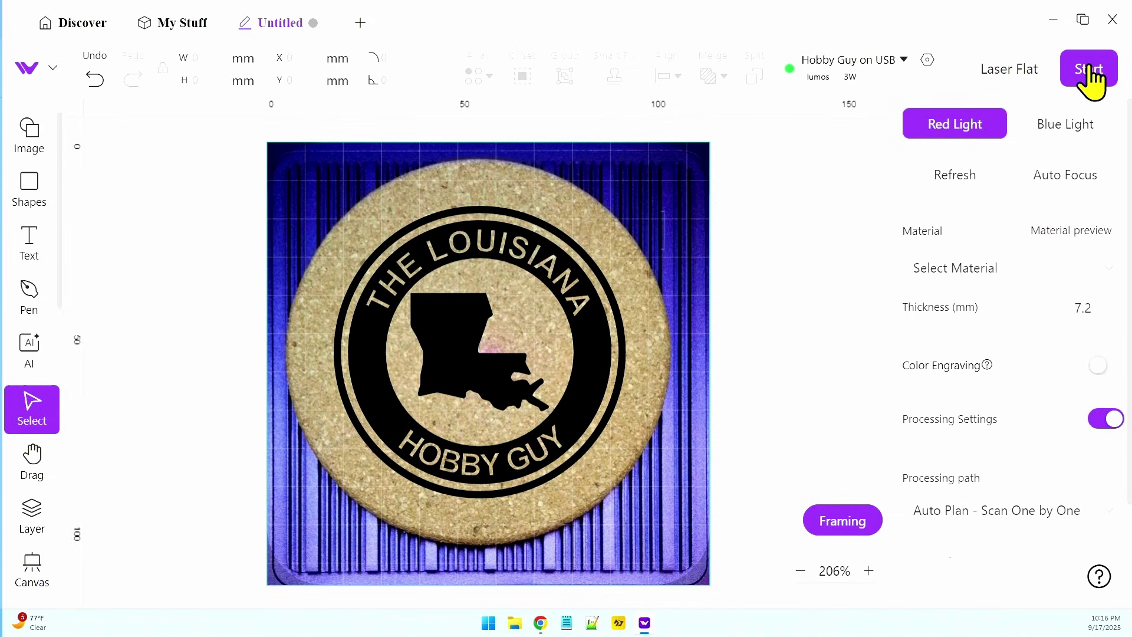
pyautogui.click(1064, 137)
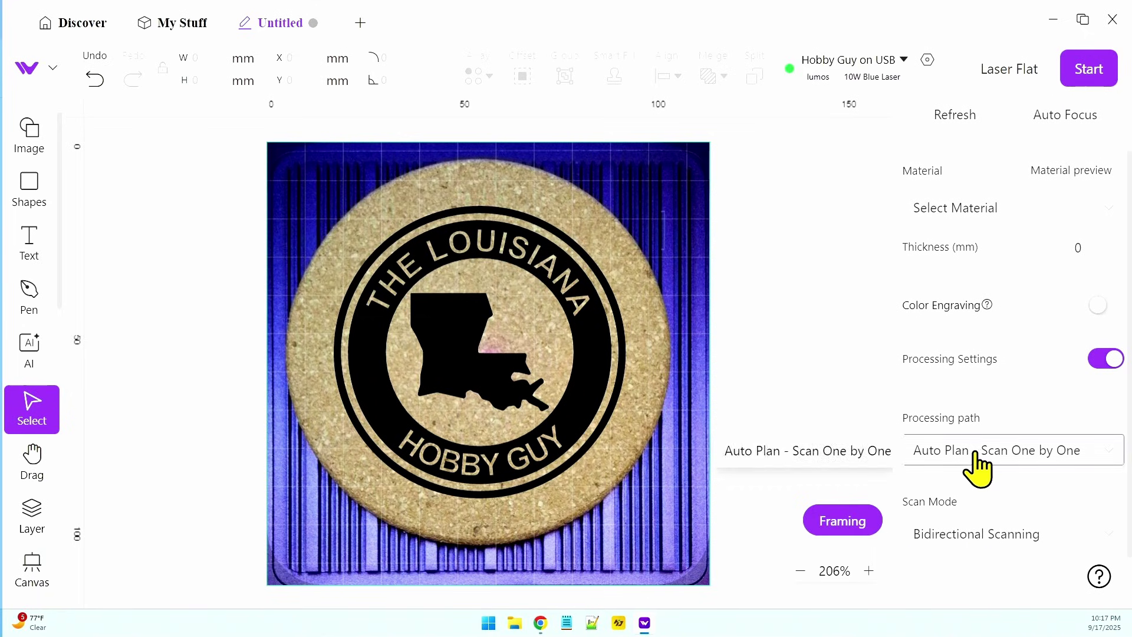
pyautogui.scroll(1, 984, 349)
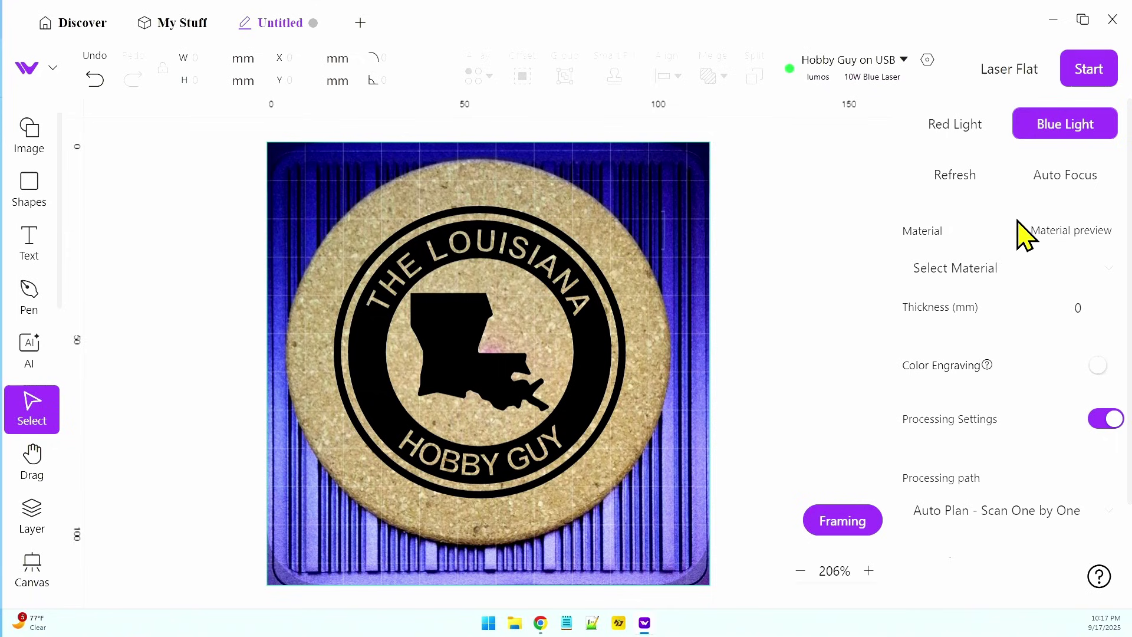
pyautogui.click(1090, 71)
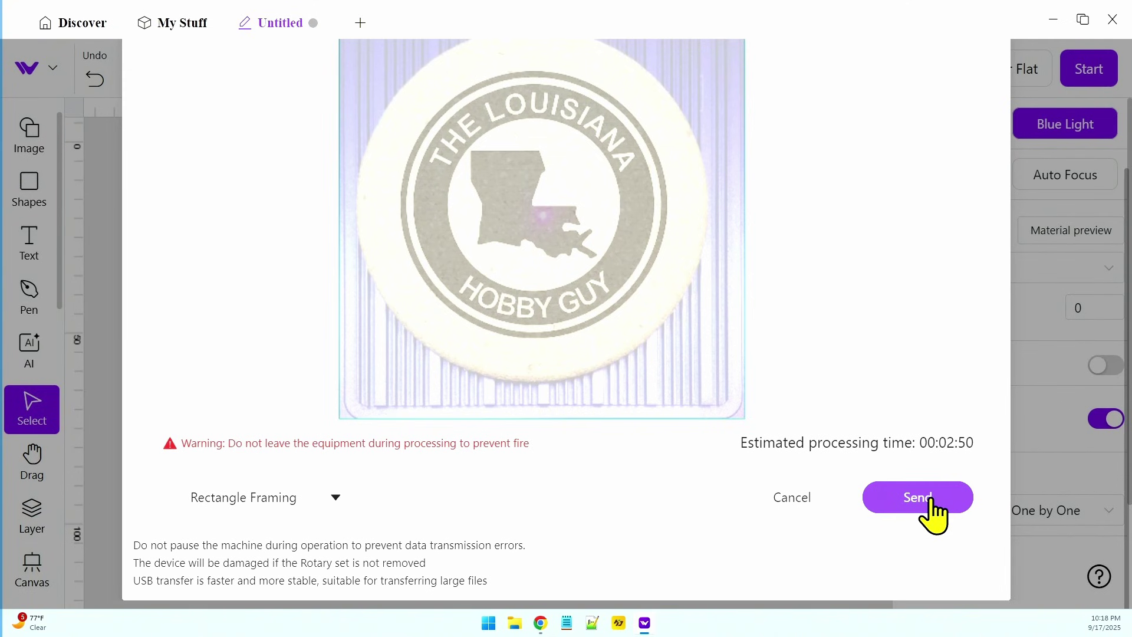
pyautogui.click(930, 499)
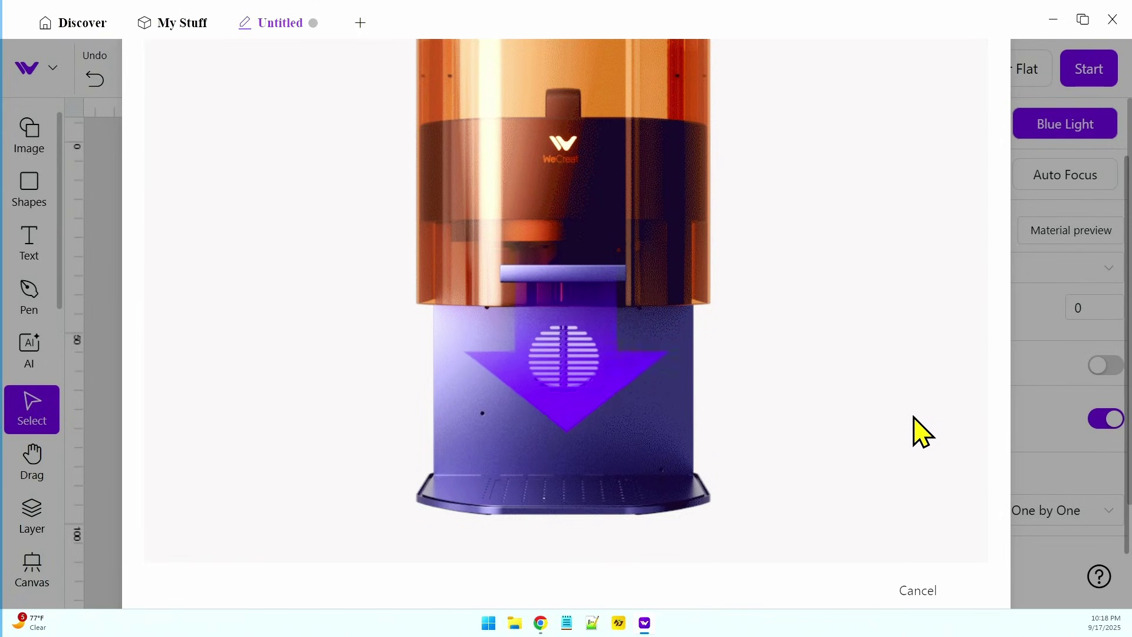